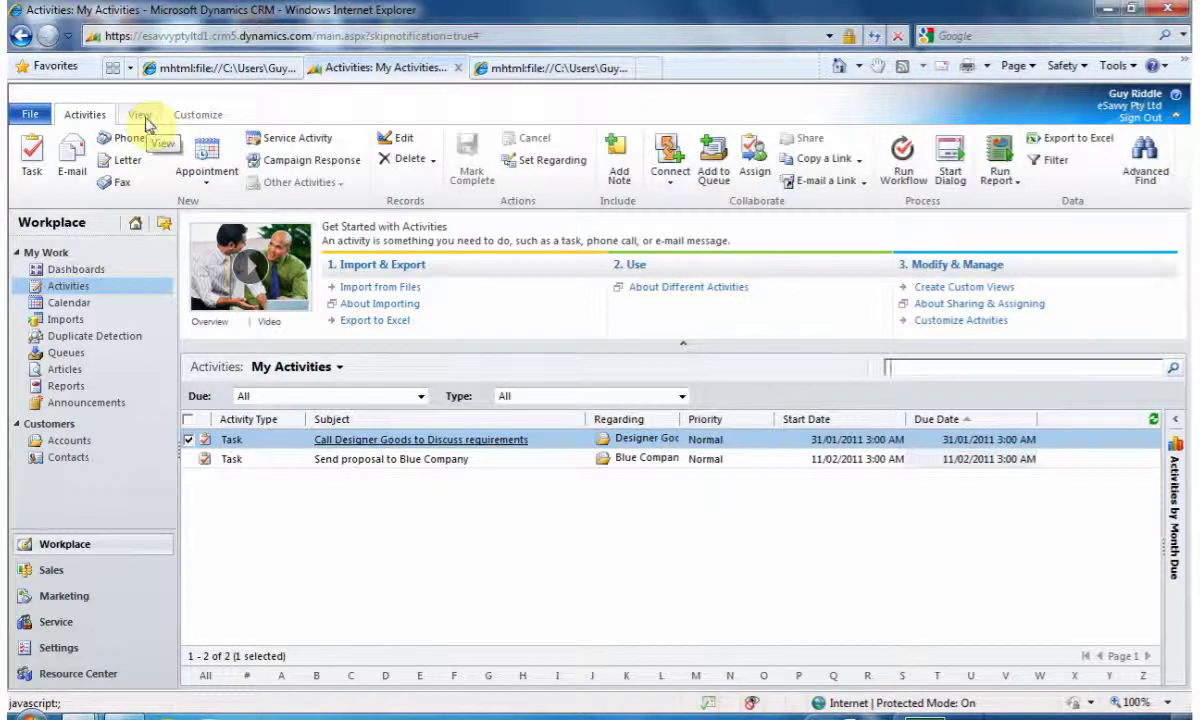
Start a new personal view for activities and add a filter condition of Due Date in the Last 7 Days
{"action": "left_click", "coordinate": [141, 116]}
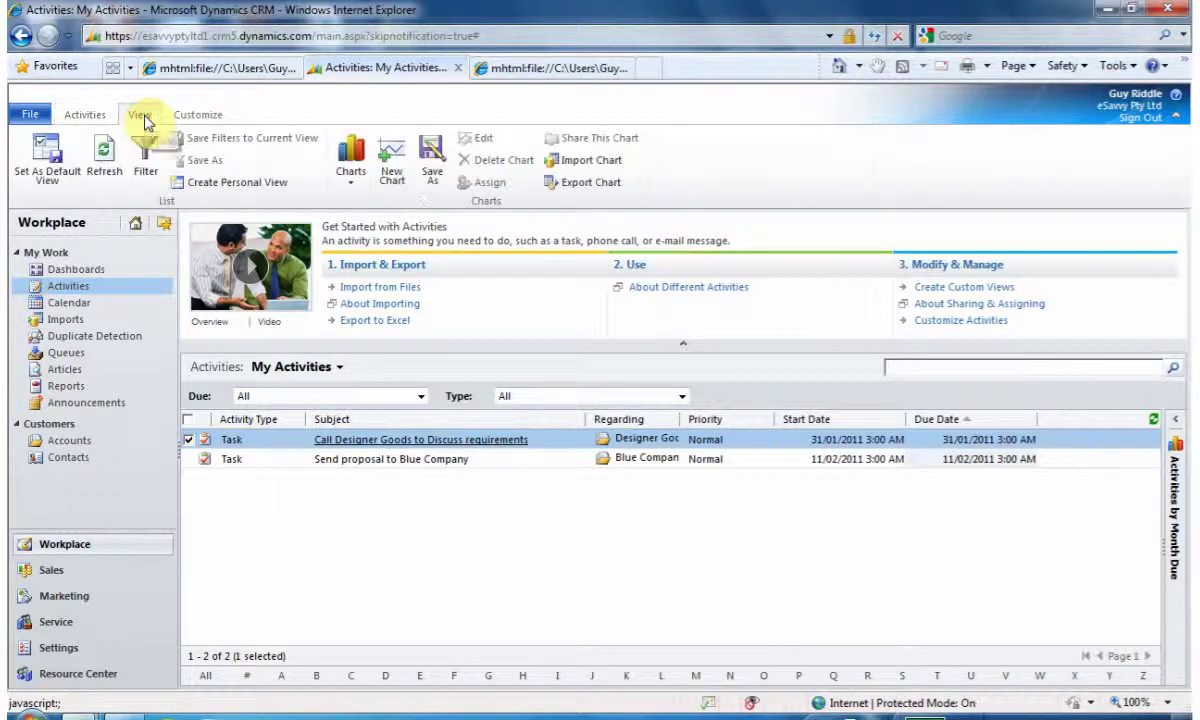
{"action": "left_click", "coordinate": [235, 184]}
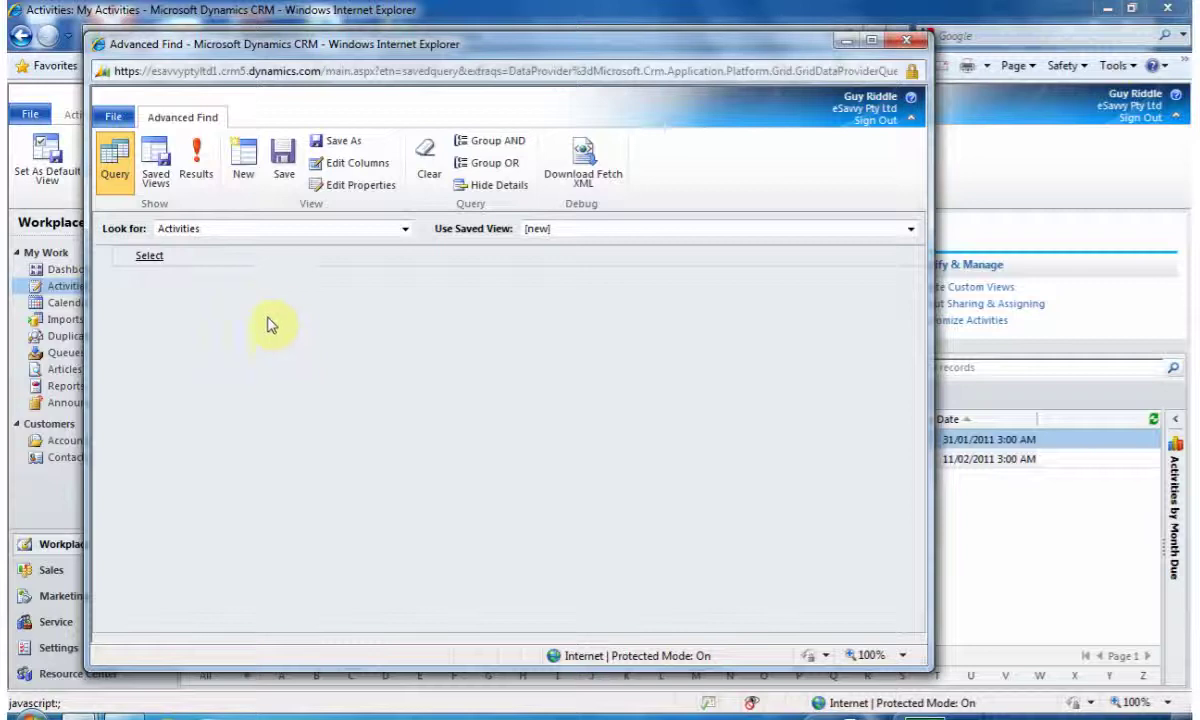
{"action": "left_click", "coordinate": [270, 253]}
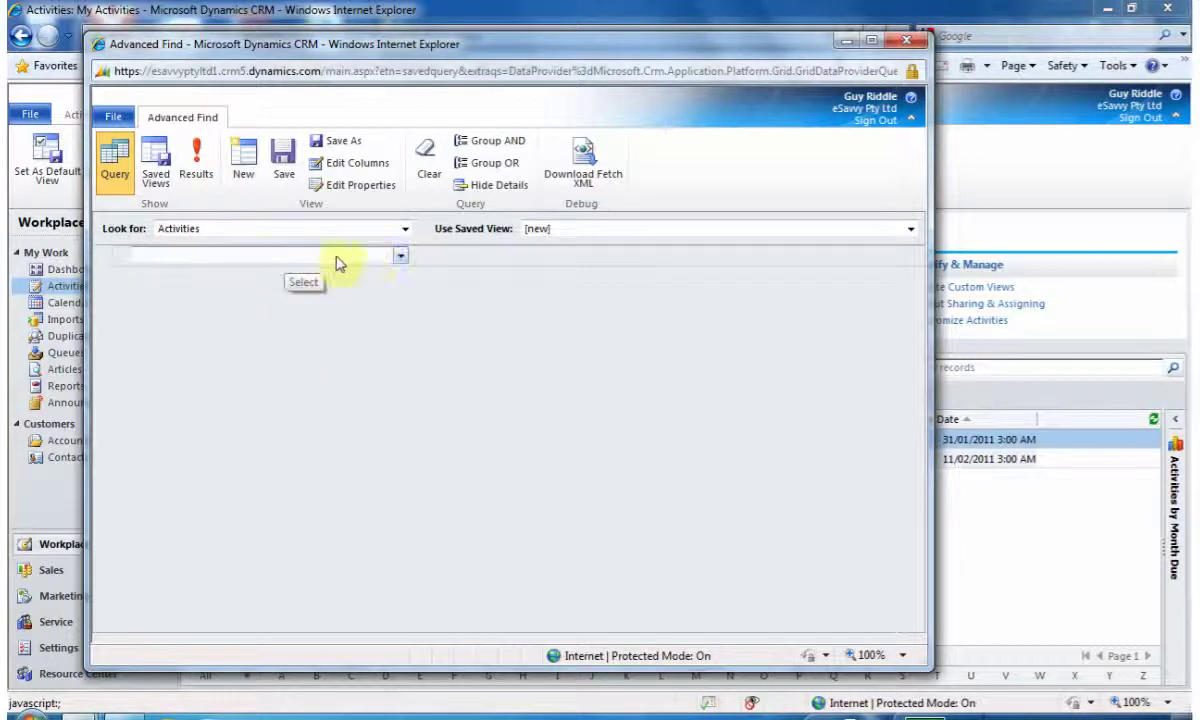
{"action": "left_click", "coordinate": [400, 258]}
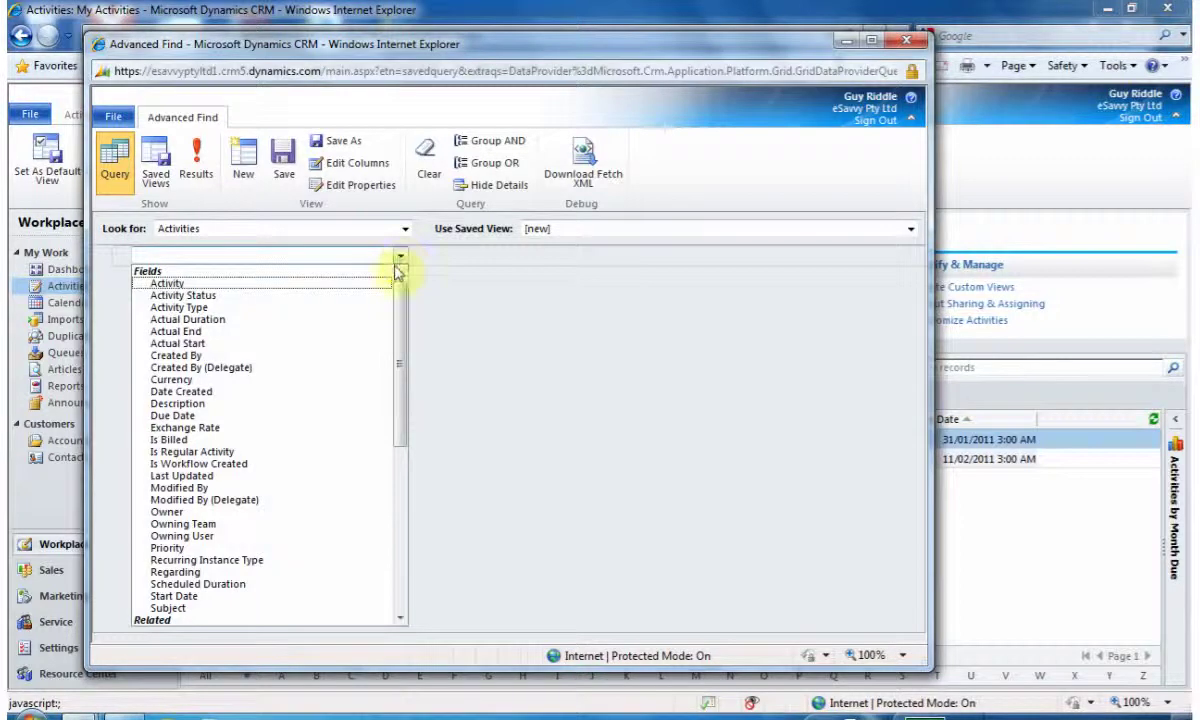
{"action": "left_click", "coordinate": [355, 416]}
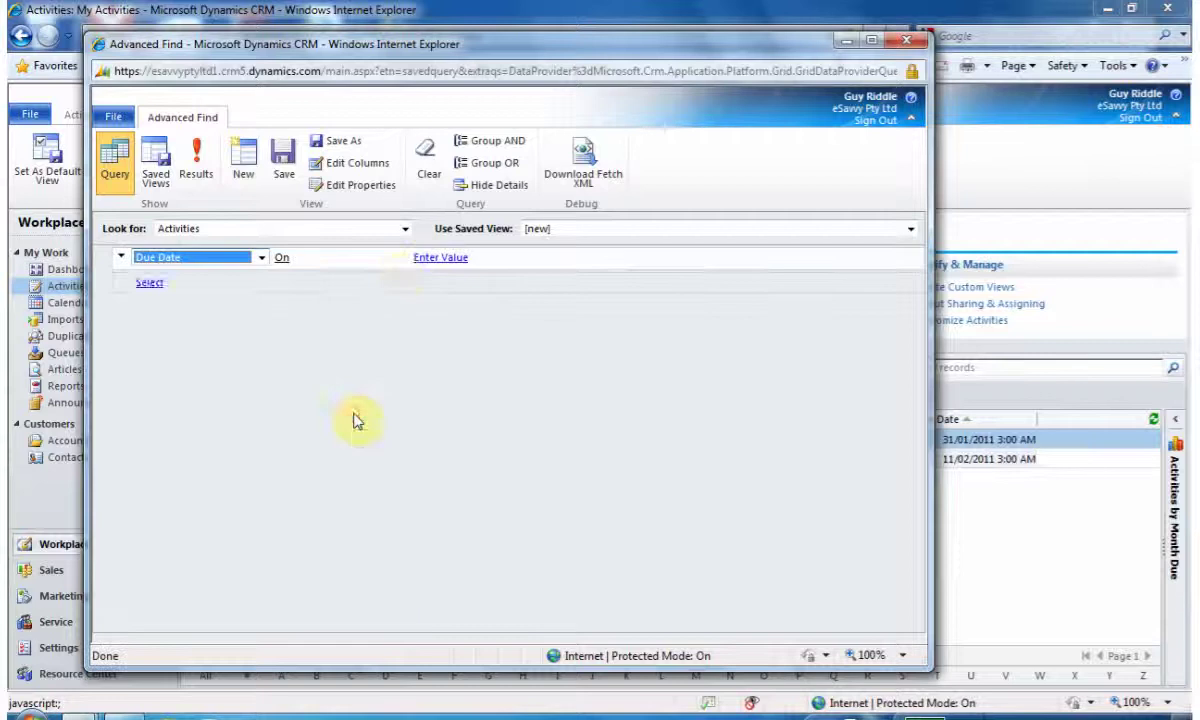
{"action": "left_click", "coordinate": [401, 258]}
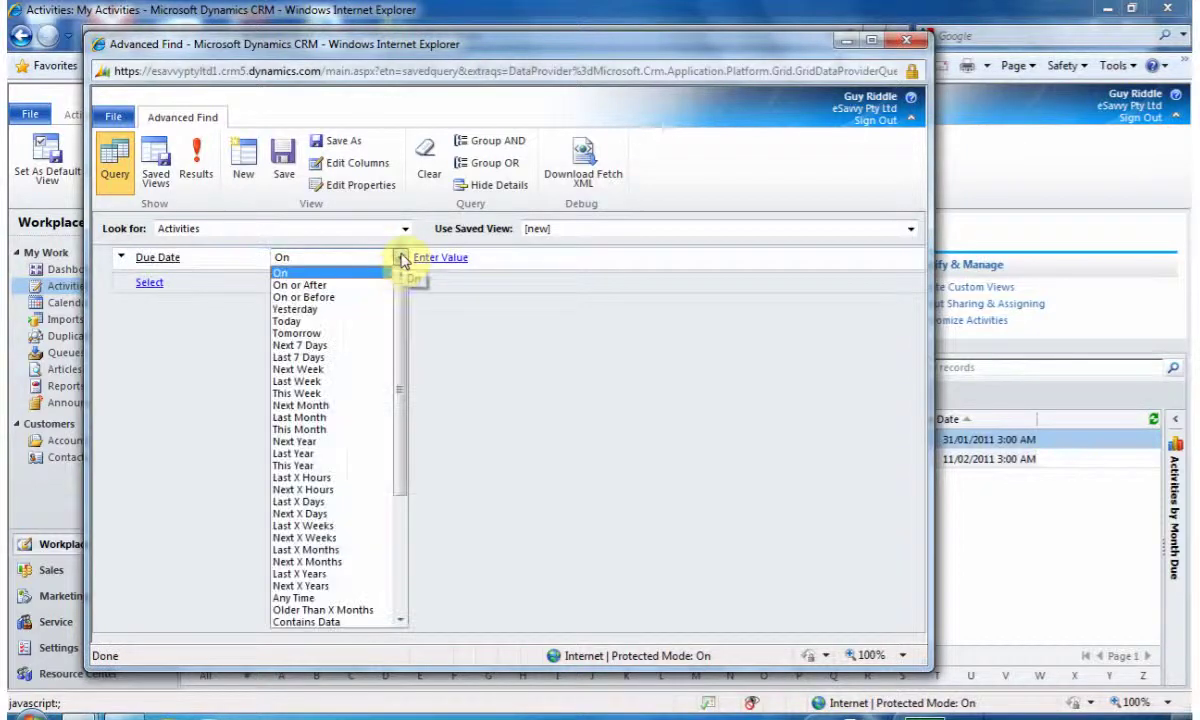
{"action": "left_click", "coordinate": [370, 359]}
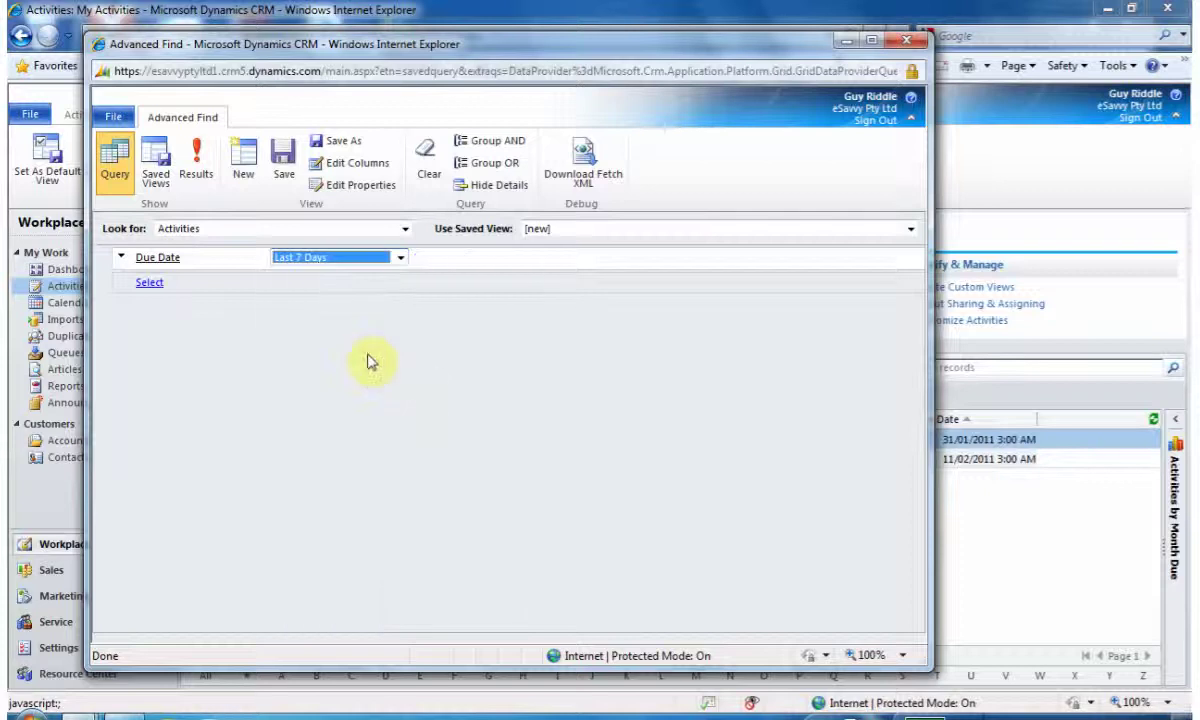
Add a second filter condition that the activity's Owner equals the current user
{"action": "left_click", "coordinate": [267, 290]}
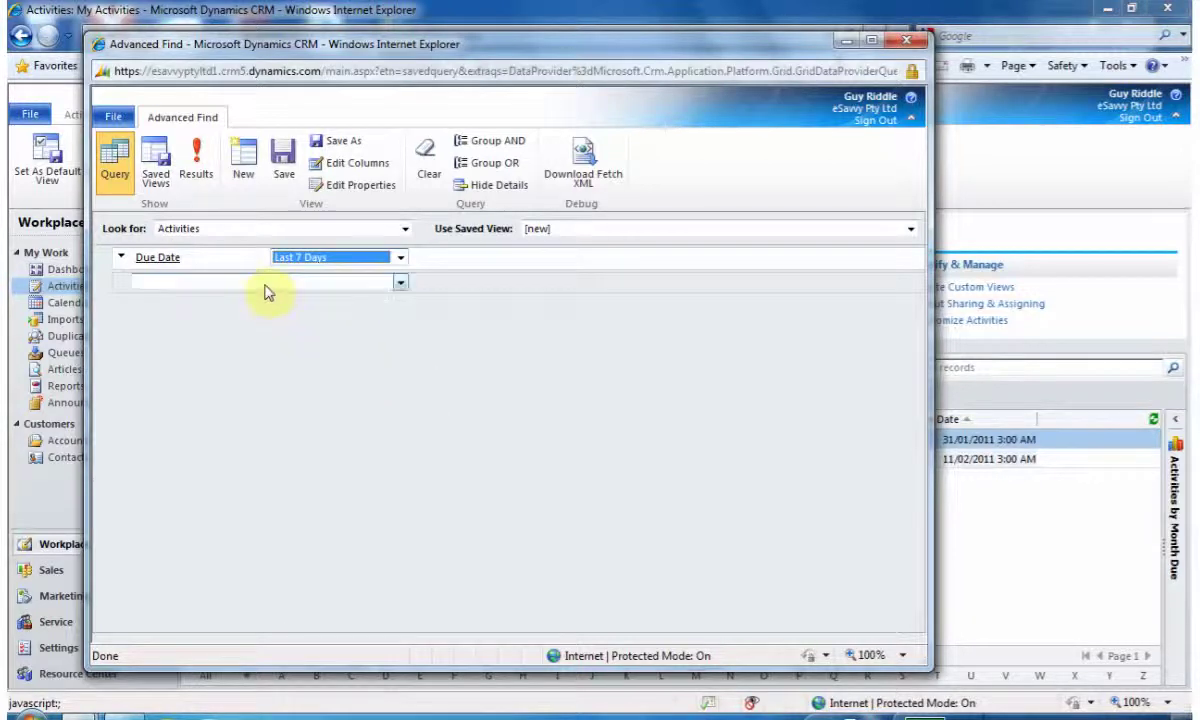
{"action": "left_click", "coordinate": [266, 289]}
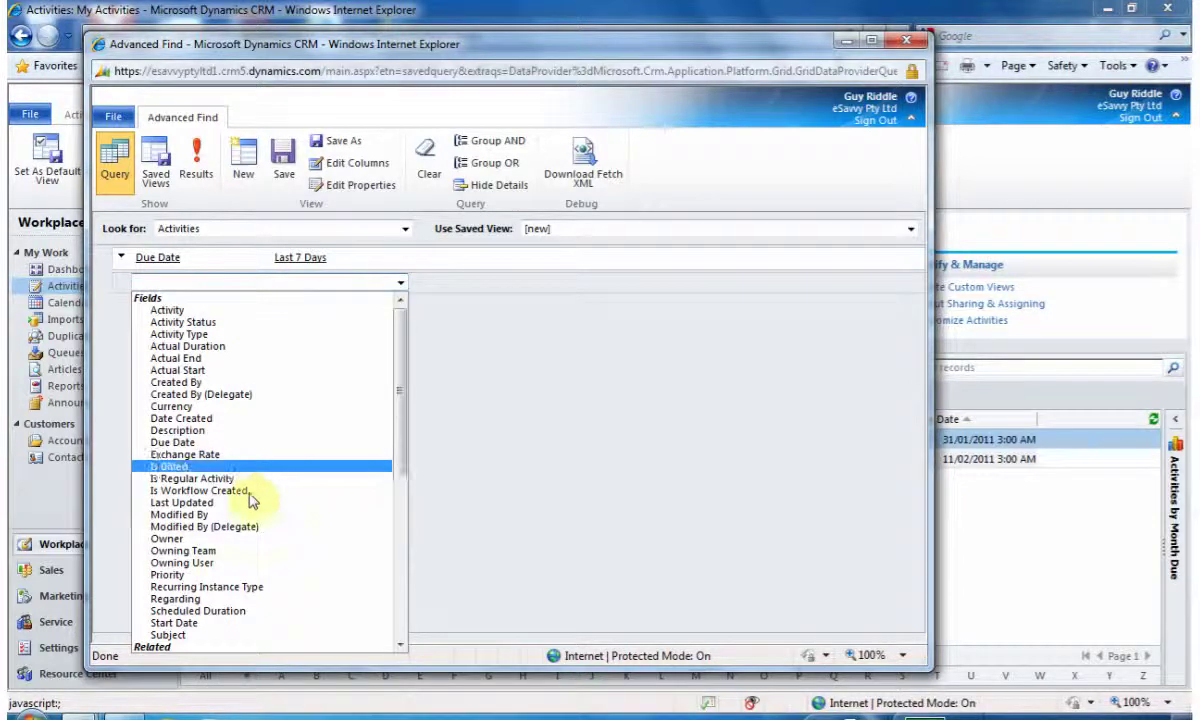
{"action": "left_click", "coordinate": [250, 539]}
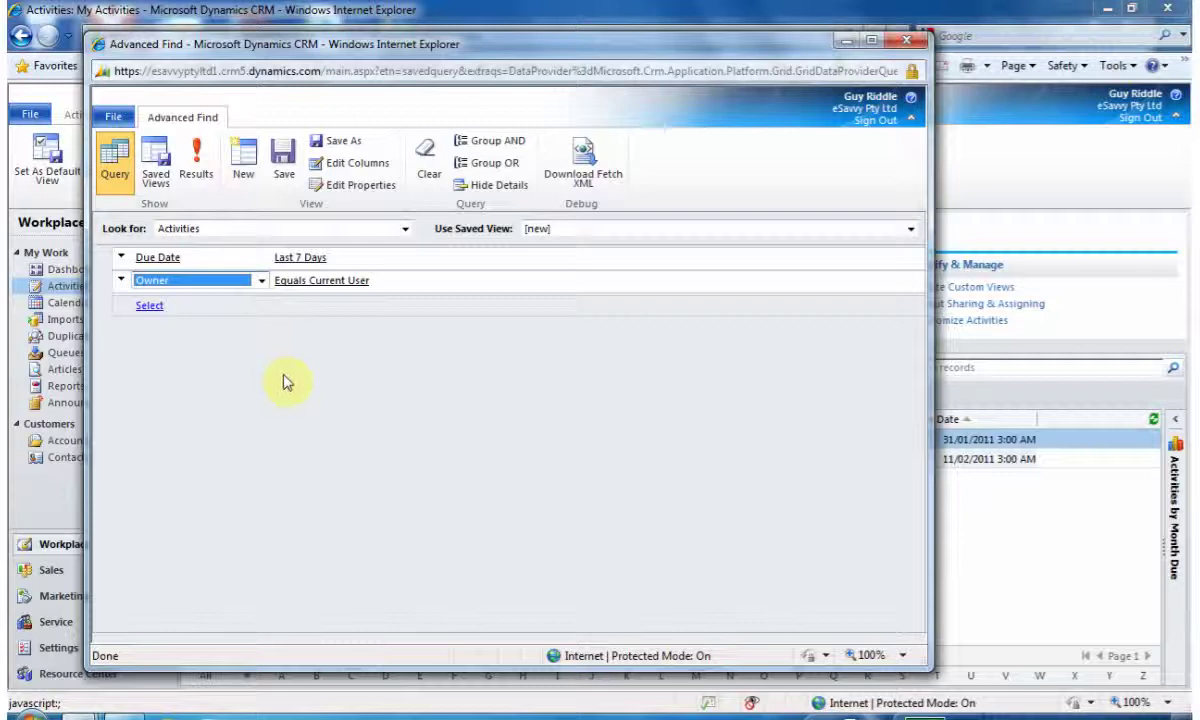
Add a Due Date column to the view's columns, placed directly after Activity Status
{"action": "left_click", "coordinate": [368, 173]}
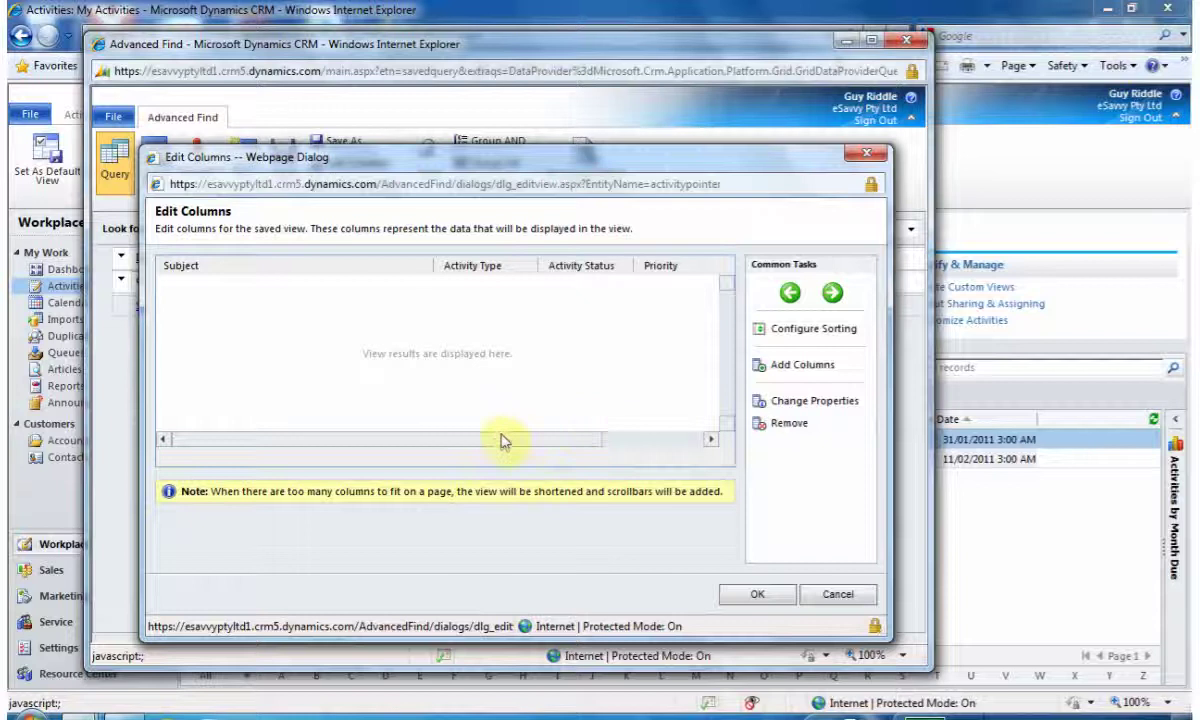
{"action": "left_click_drag", "start_coordinate": [498, 438], "coordinate": [613, 450]}
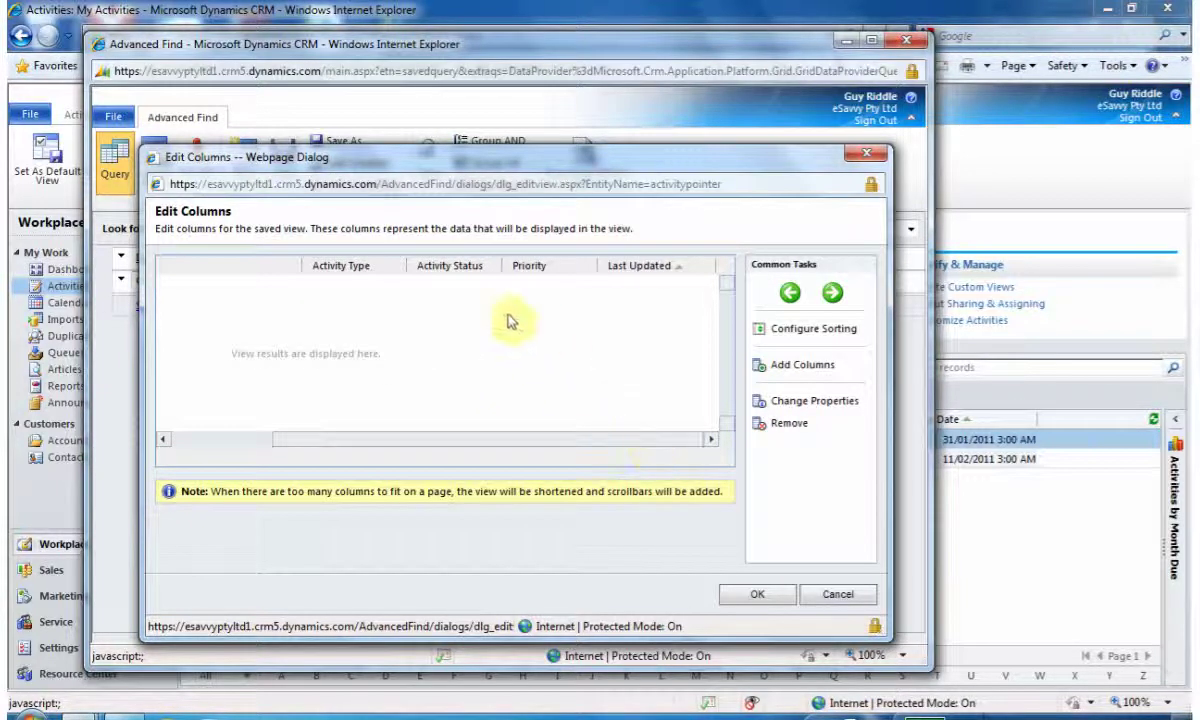
{"action": "left_click", "coordinate": [466, 268]}
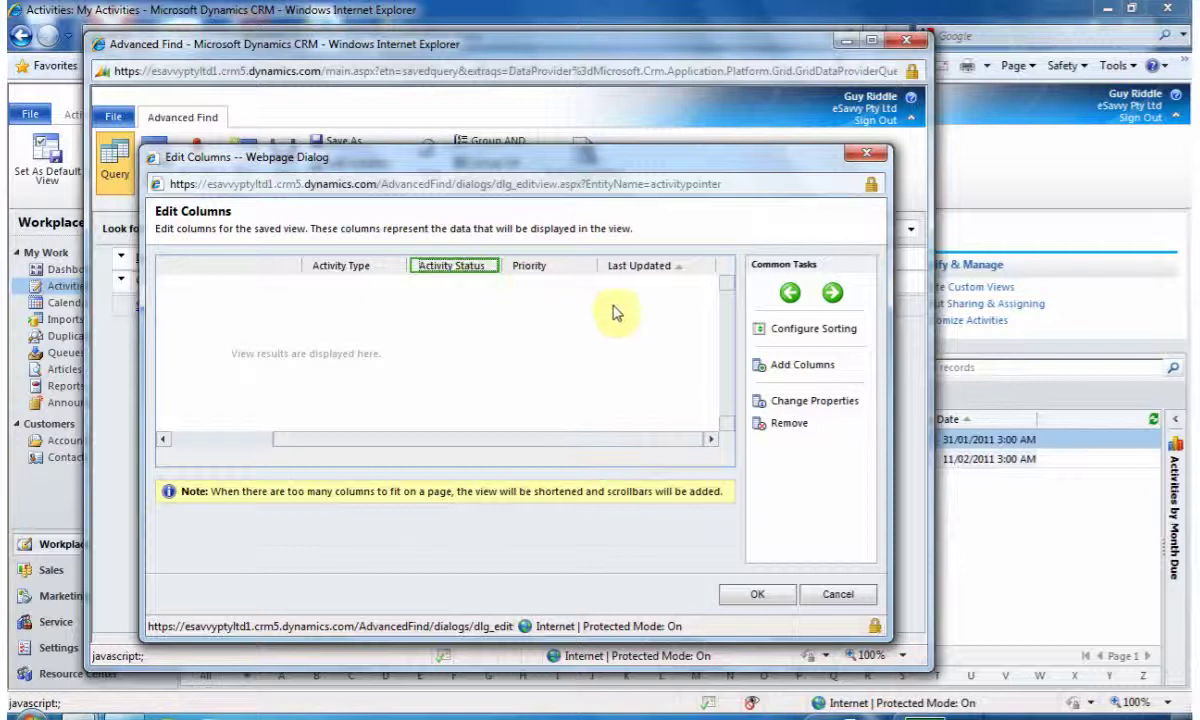
{"action": "left_click", "coordinate": [780, 364]}
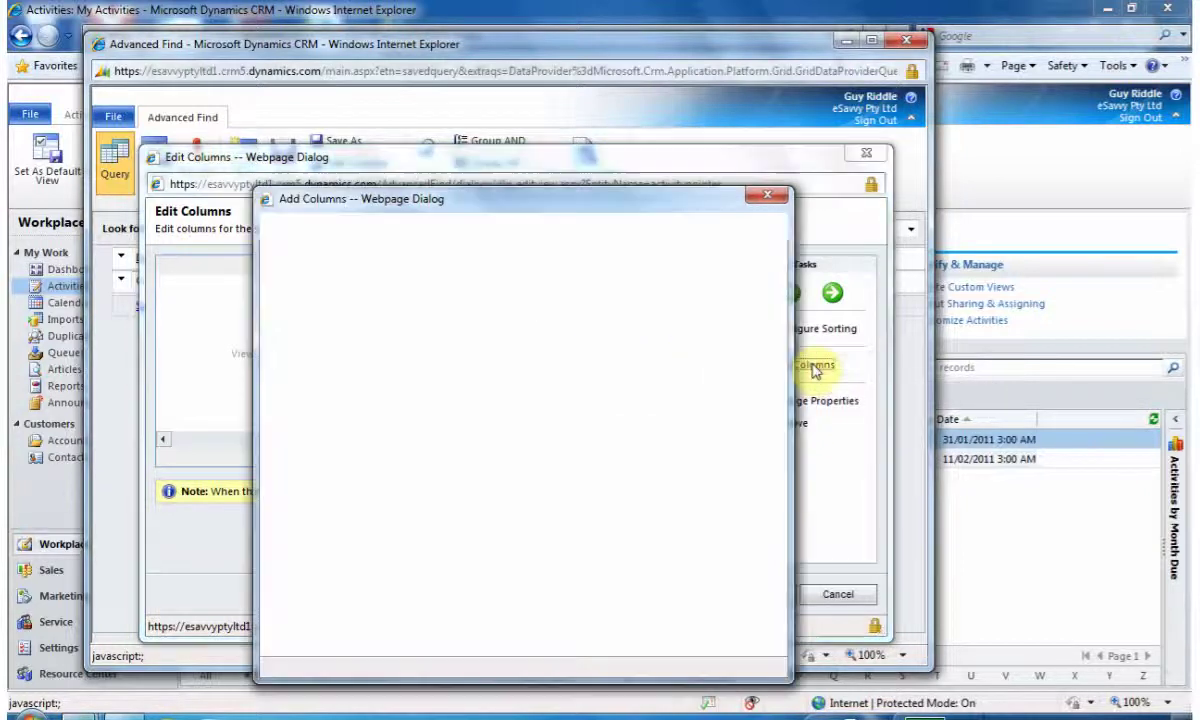
{"action": "left_click", "coordinate": [325, 494]}
{"action": "left_click", "coordinate": [325, 494]}
{"action": "left_click", "coordinate": [657, 636]}
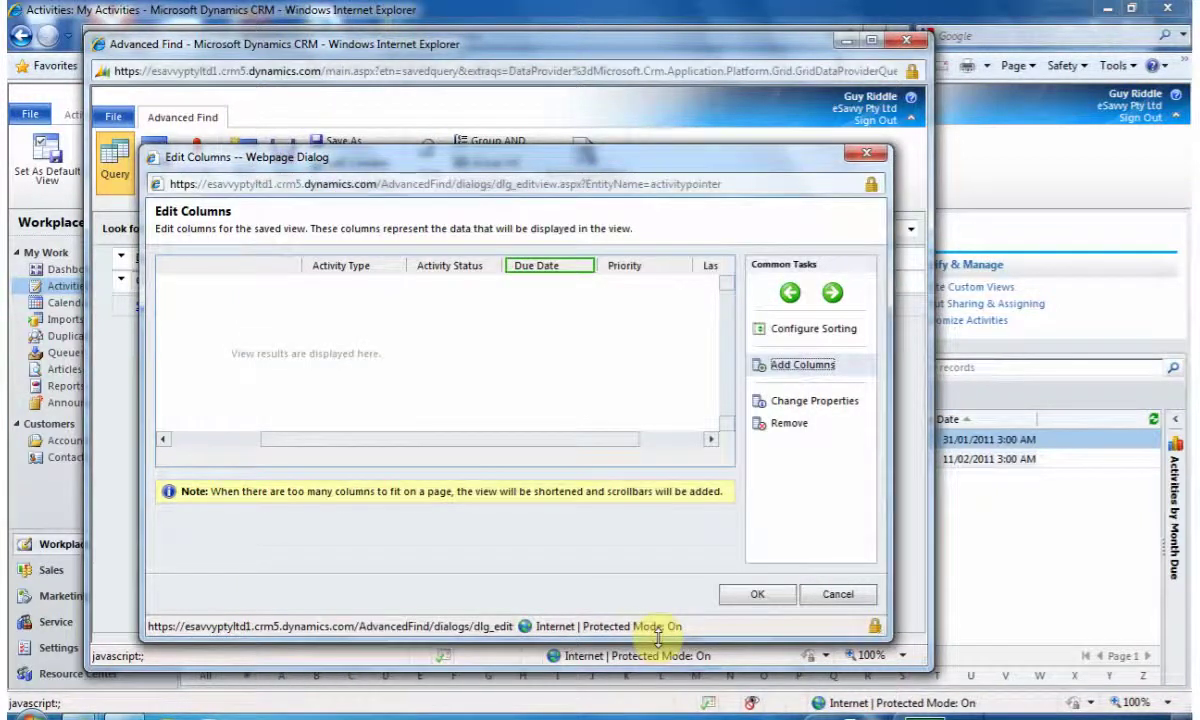
Sort the view by Due Date in ascending order and accept the column changes
{"action": "left_click", "coordinate": [785, 331]}
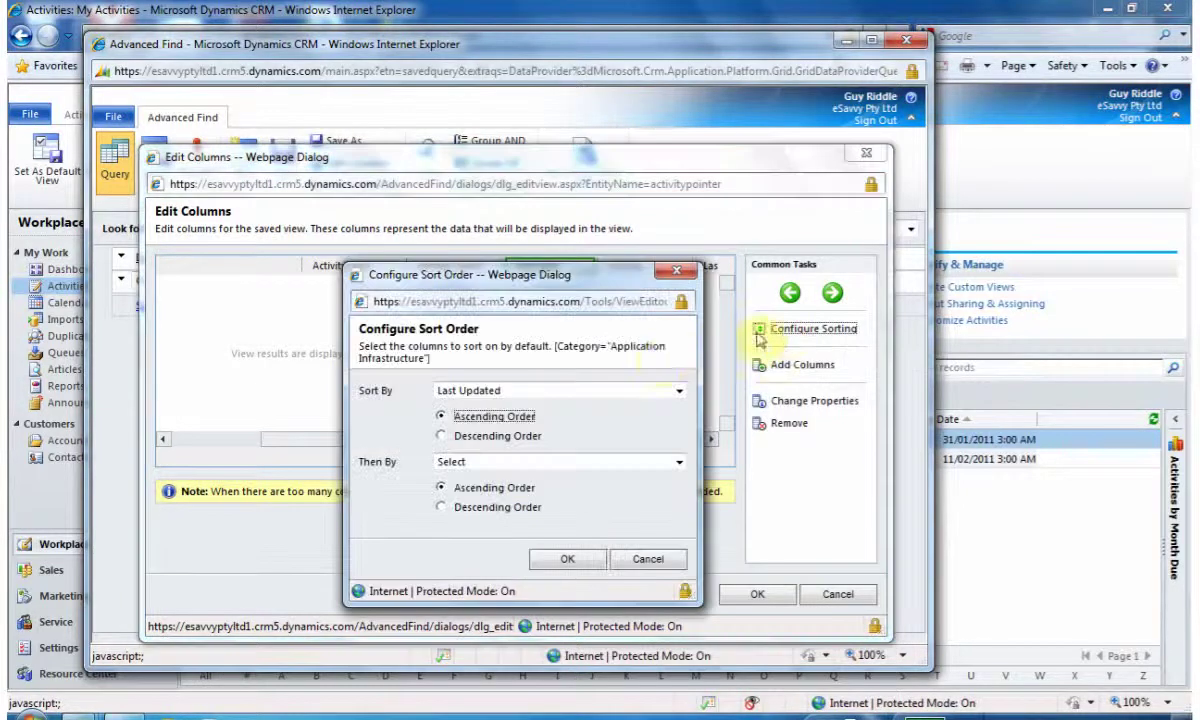
{"action": "left_click", "coordinate": [672, 391]}
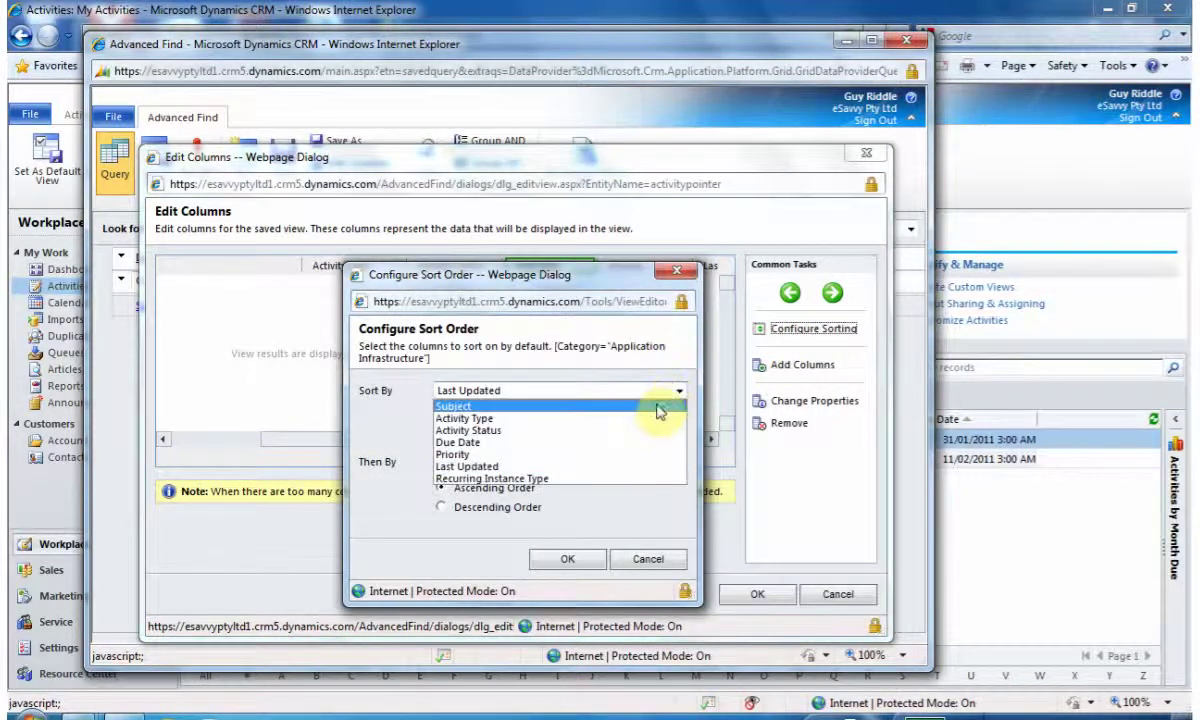
{"action": "left_click", "coordinate": [655, 443]}
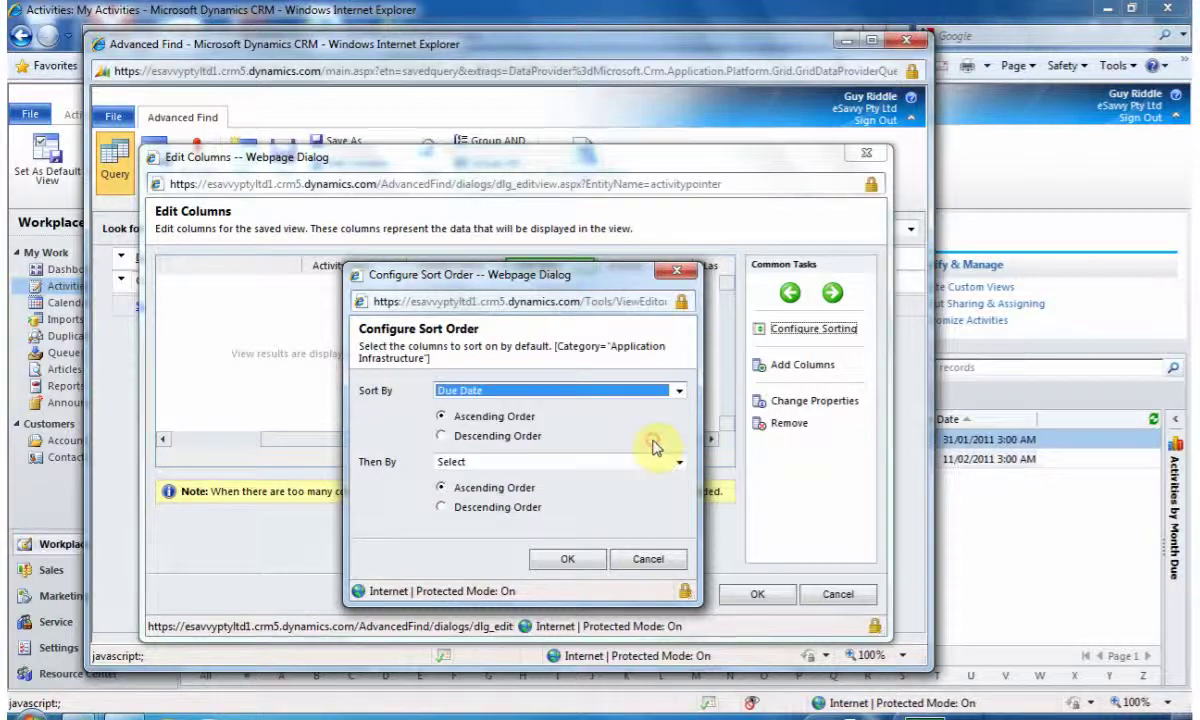
{"action": "left_click", "coordinate": [587, 563]}
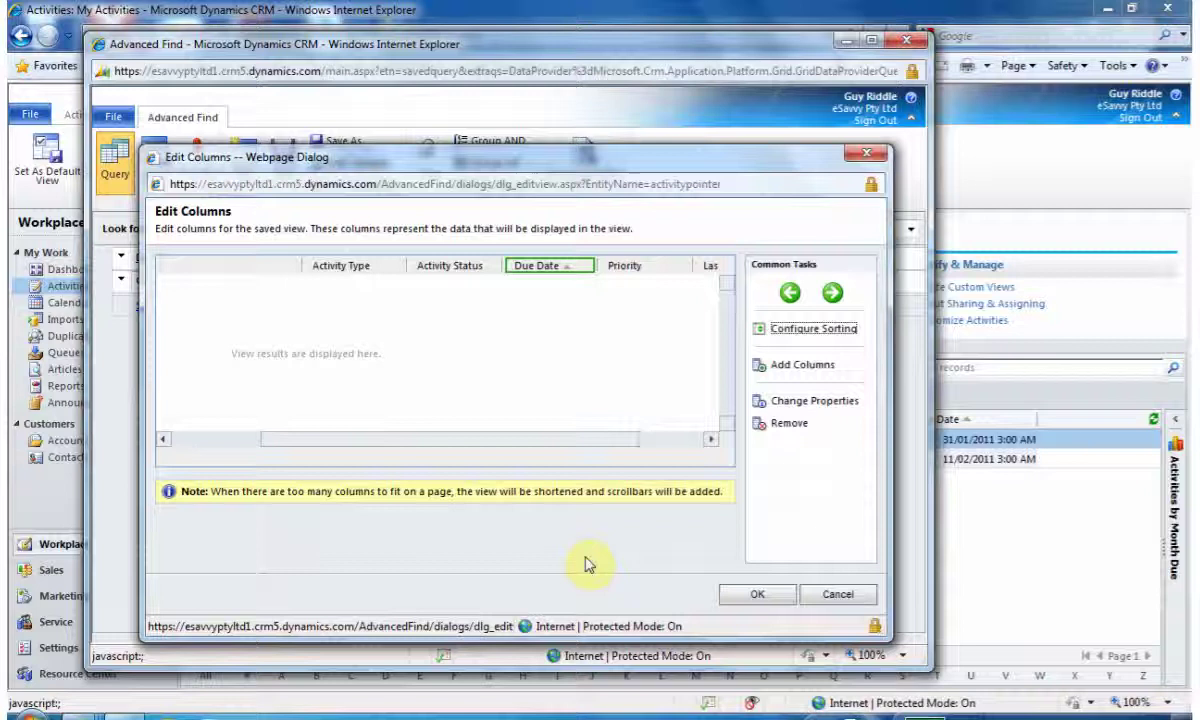
{"action": "left_click", "coordinate": [755, 595]}
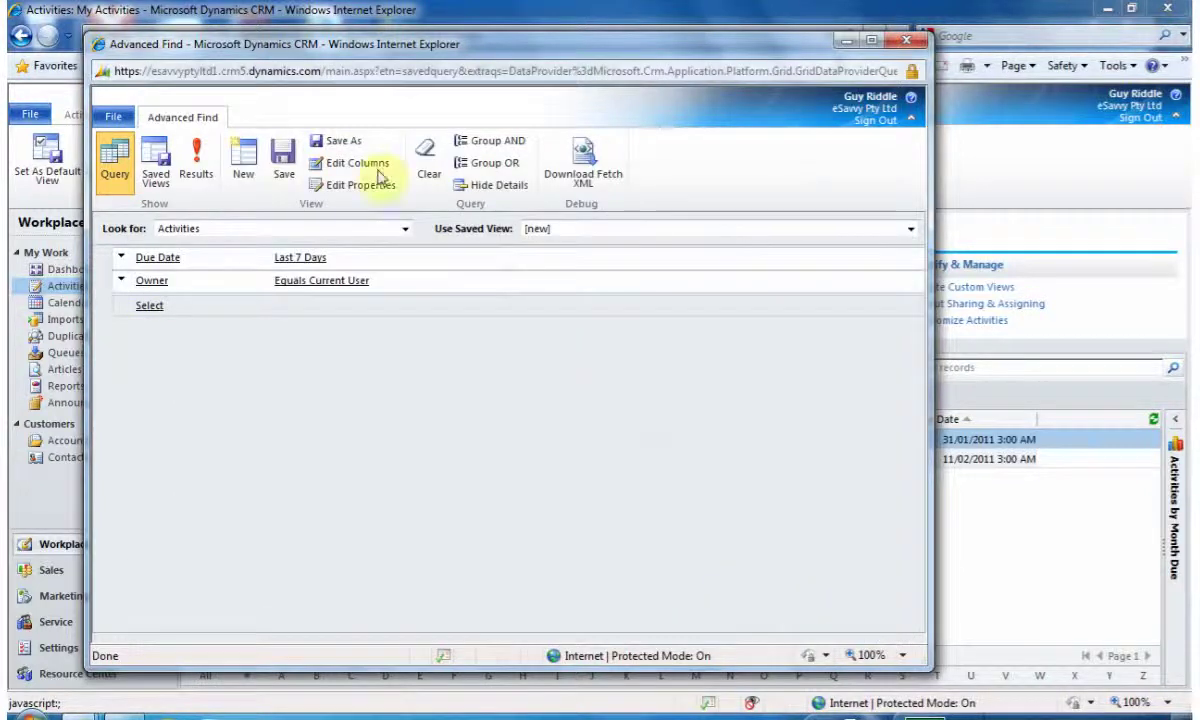
Save the view as "My Activities past due last 7 days" and close the Advanced Find window
{"action": "left_click", "coordinate": [343, 142]}
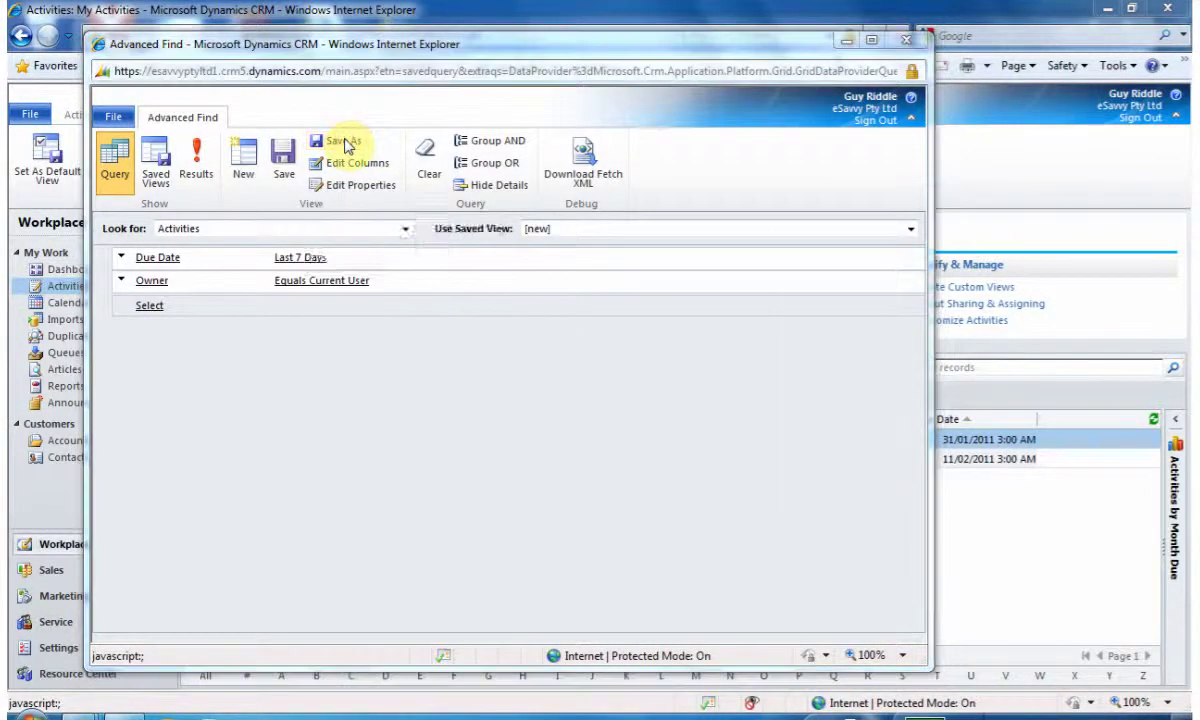
{"action": "type", "text": "My Activit"}
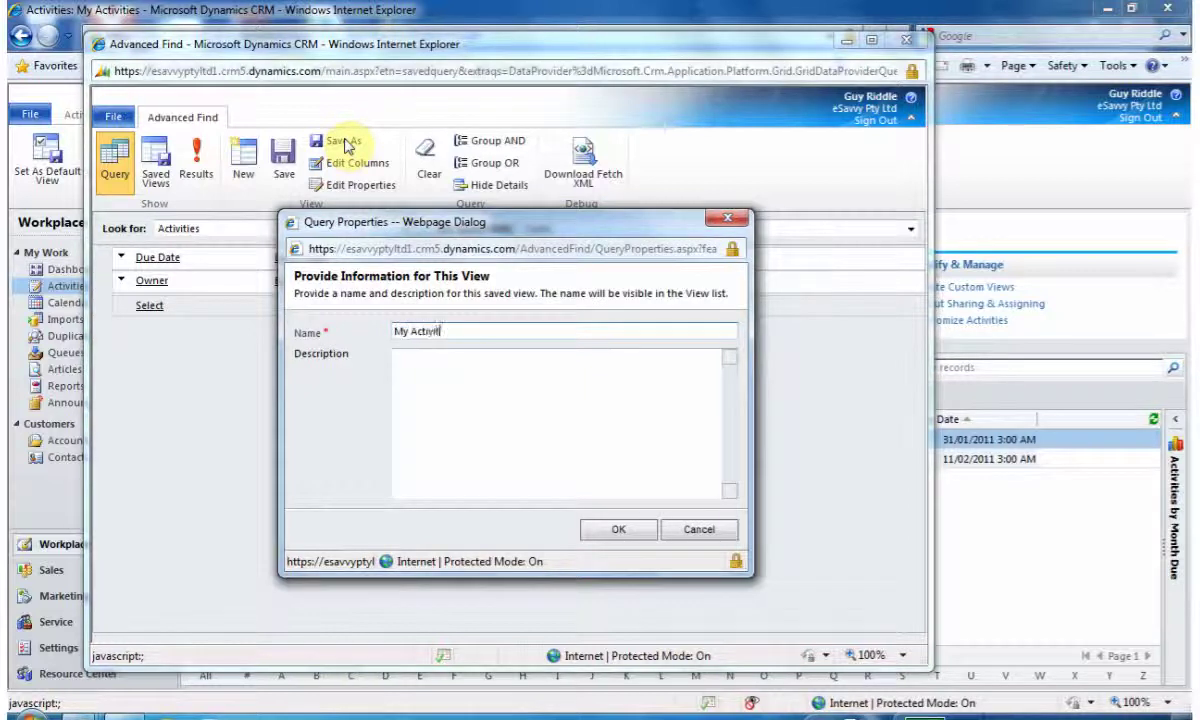
{"action": "type", "text": "ies past due last 7 days"}
{"action": "left_click", "coordinate": [612, 531]}
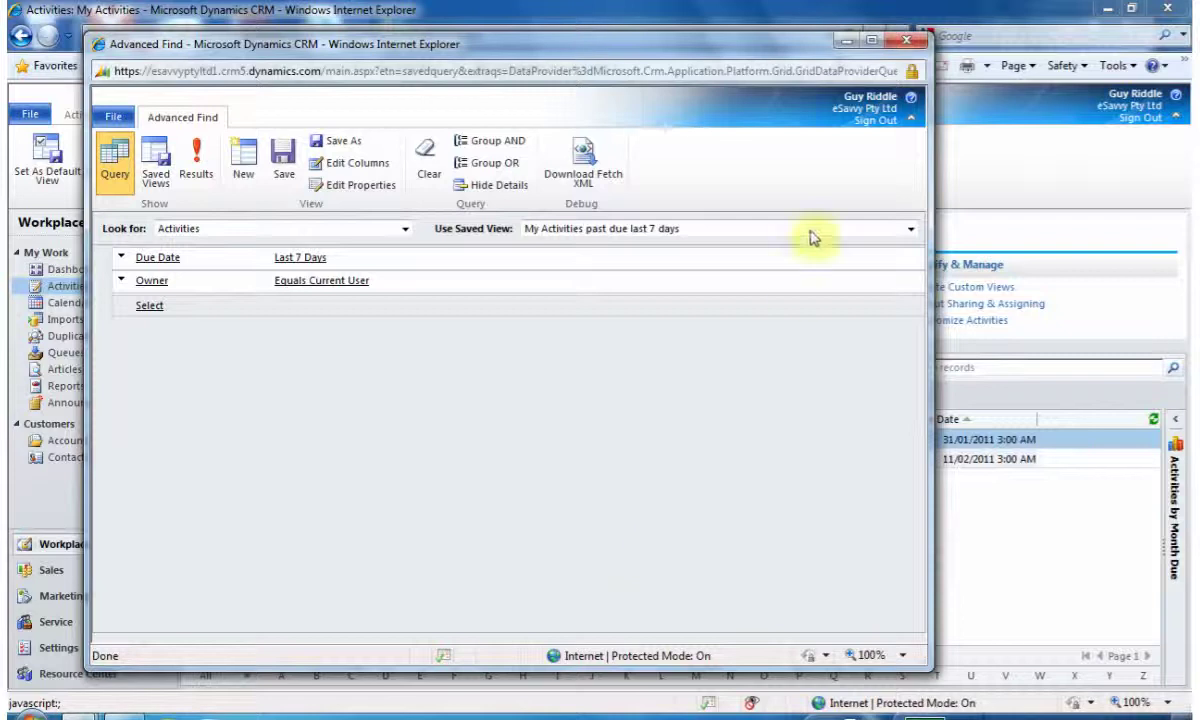
{"action": "left_click", "coordinate": [908, 42]}
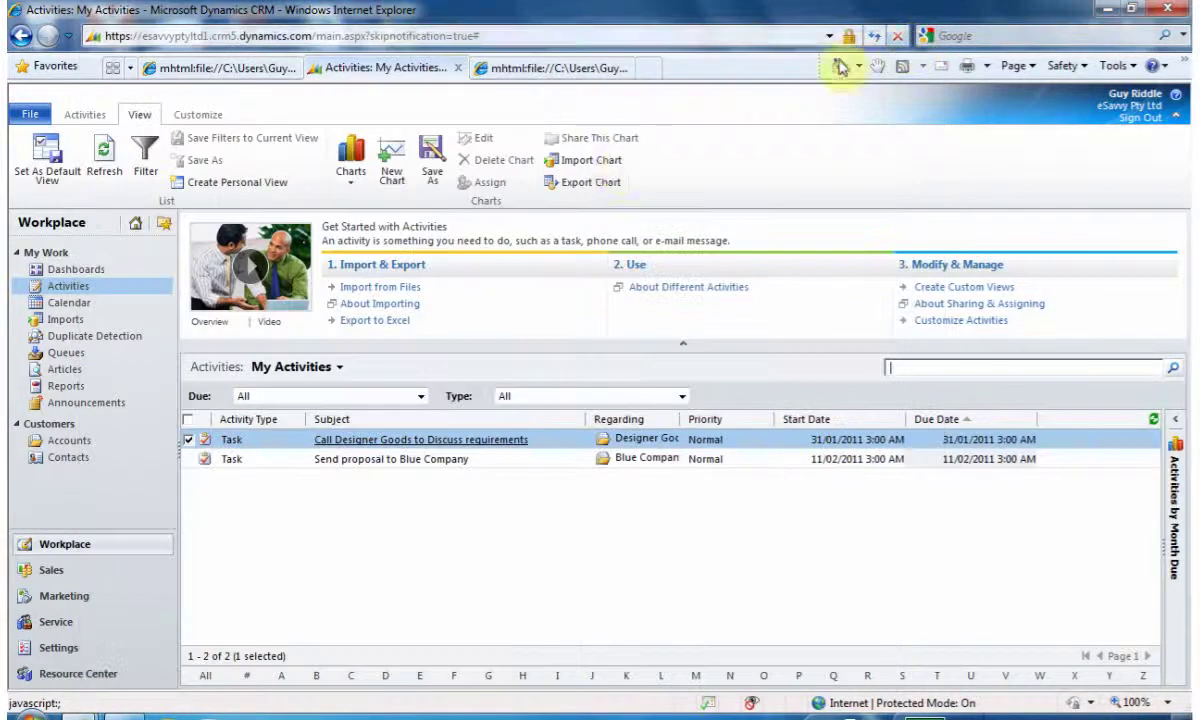
Reload the Activities page and switch the list to the personal view "My Activities past due last 7 days"
{"action": "left_click", "coordinate": [340, 368]}
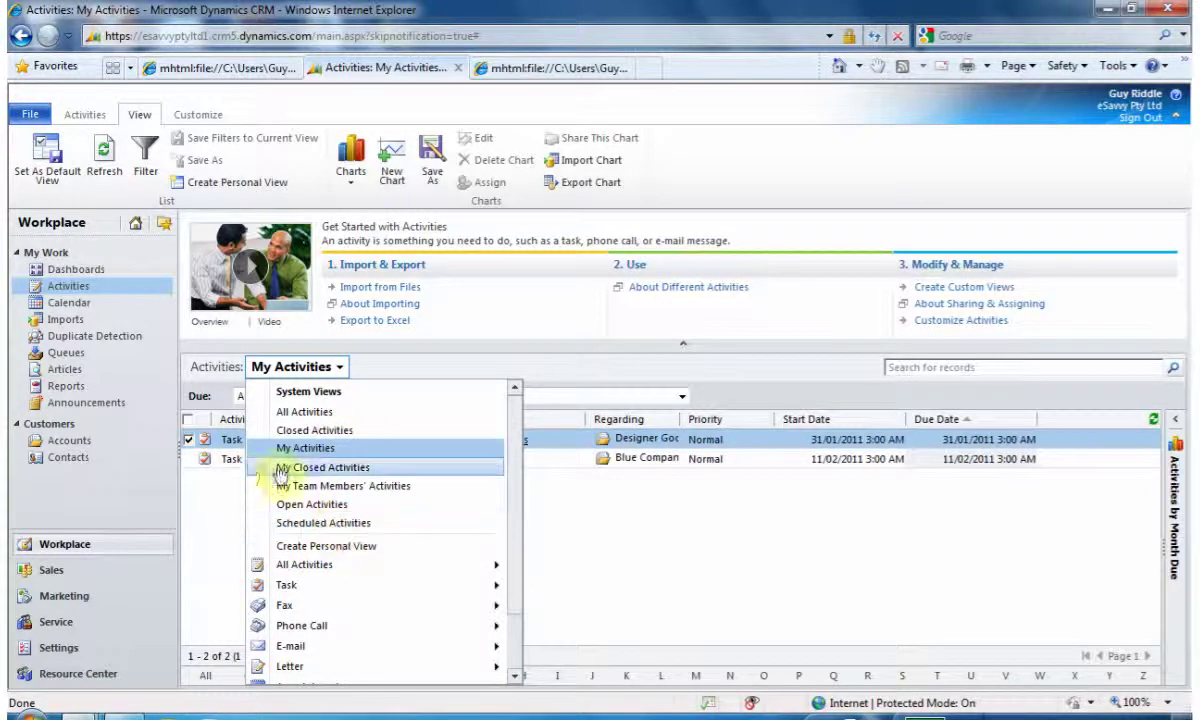
{"action": "left_click", "coordinate": [62, 458]}
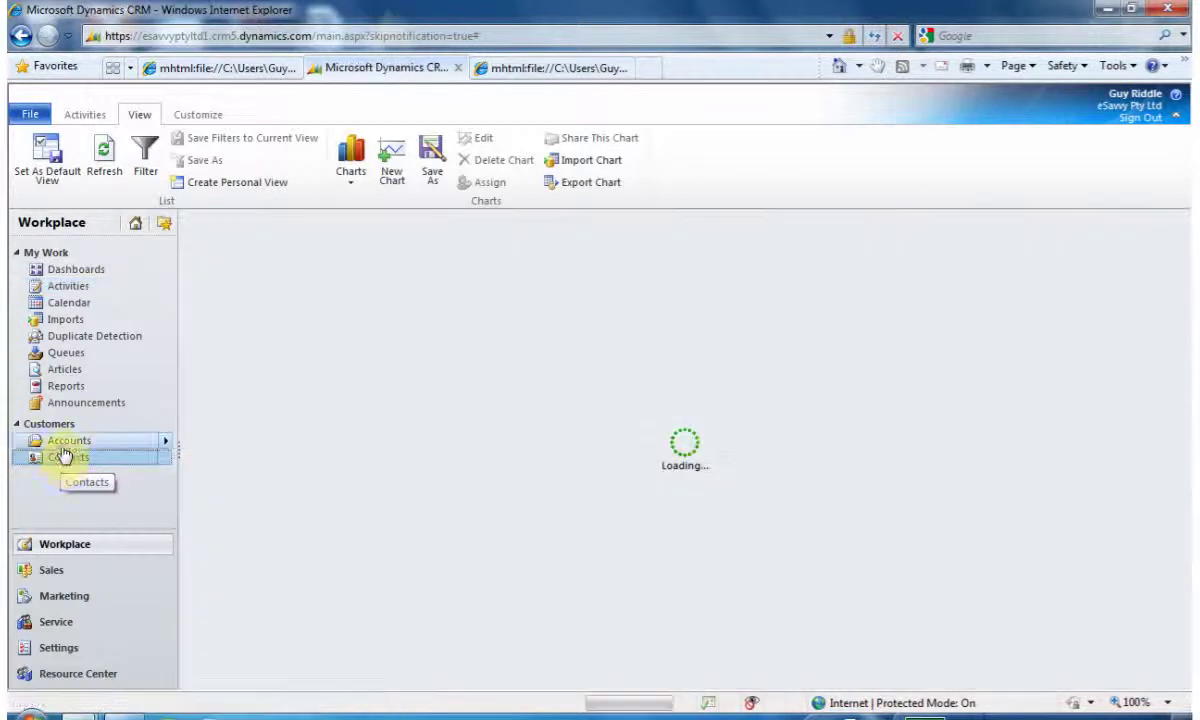
{"action": "left_click", "coordinate": [75, 288]}
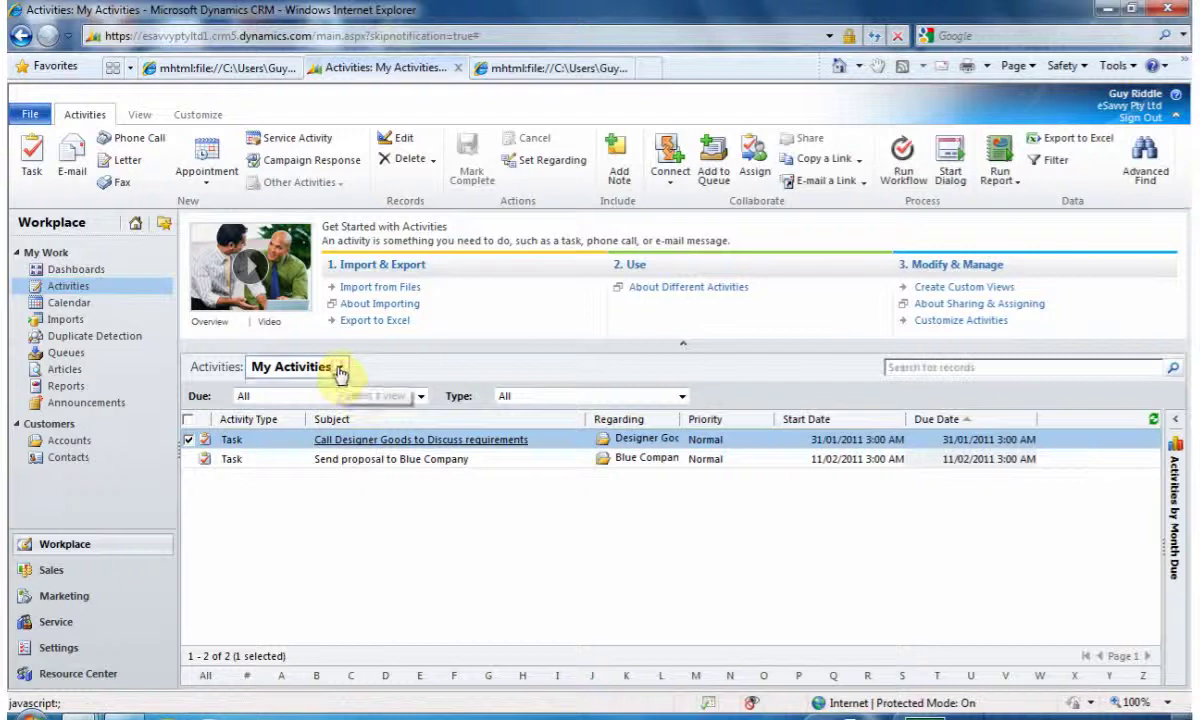
{"action": "left_click", "coordinate": [338, 368]}
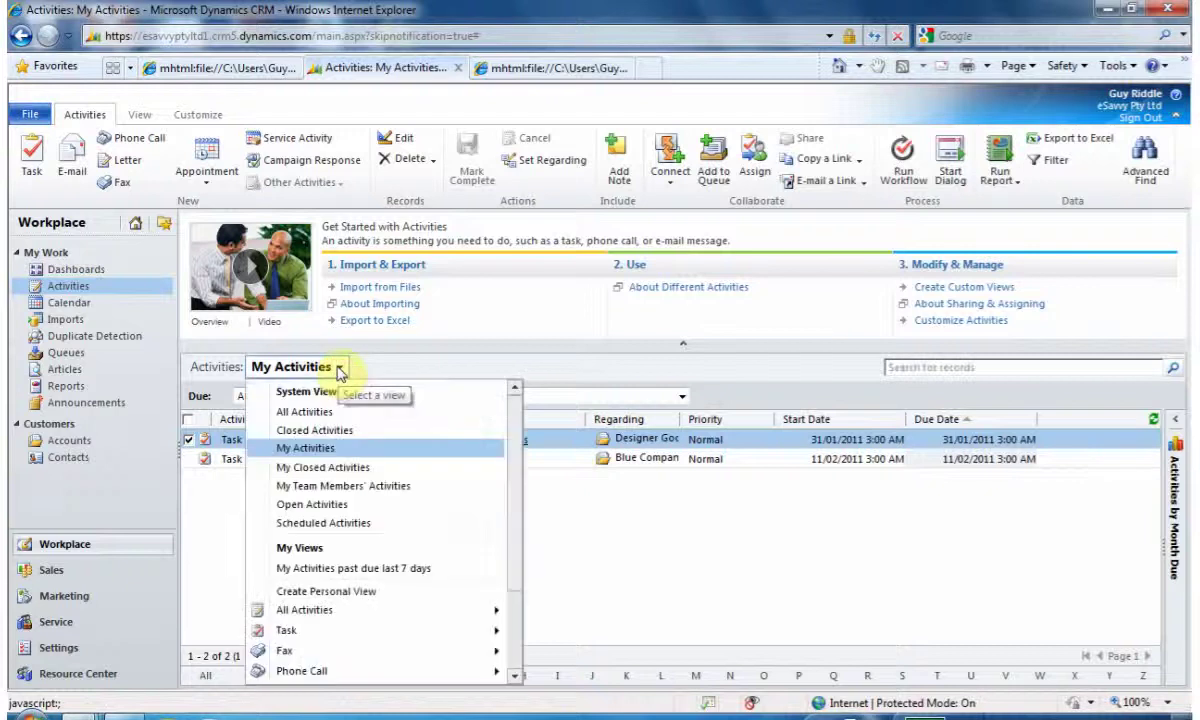
{"action": "left_click", "coordinate": [398, 572]}
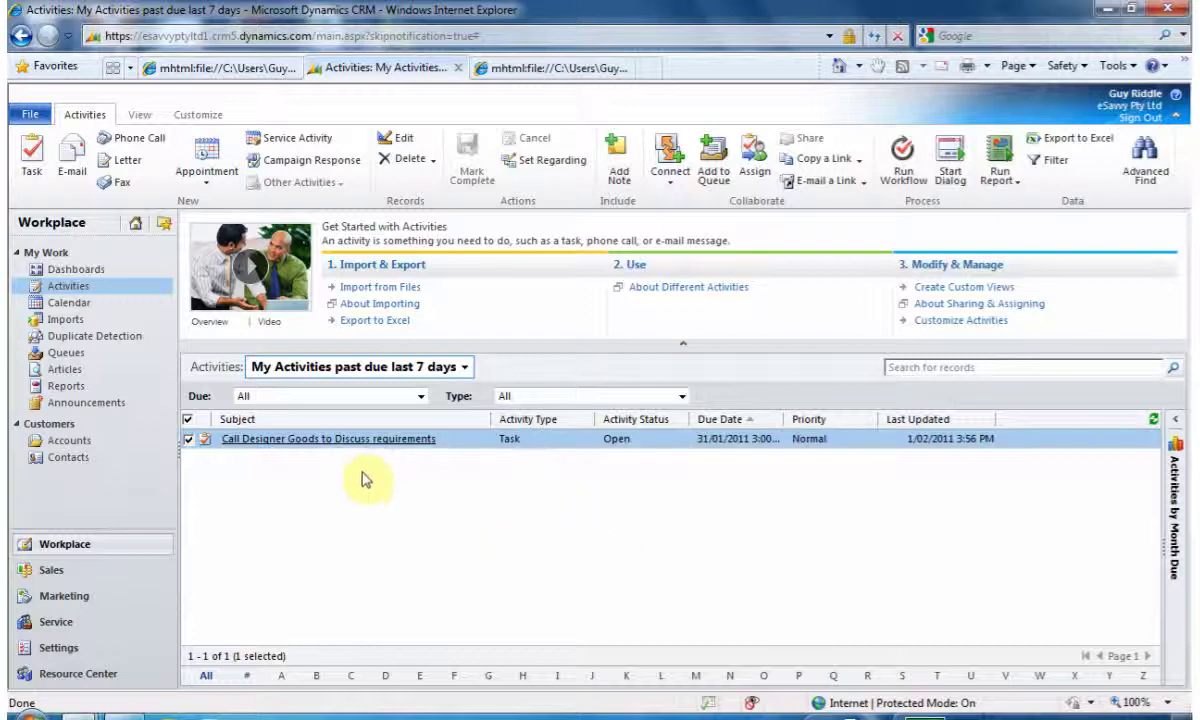
{"action": "left_click", "coordinate": [464, 369]}
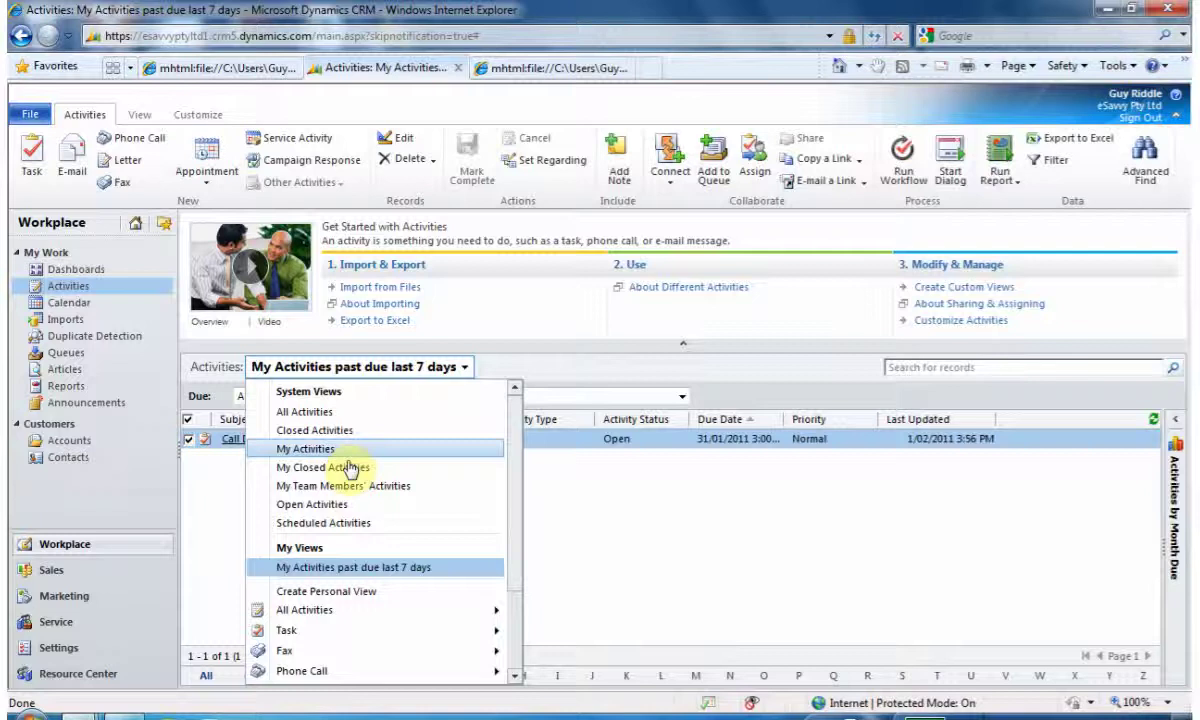
{"action": "left_click", "coordinate": [337, 598]}
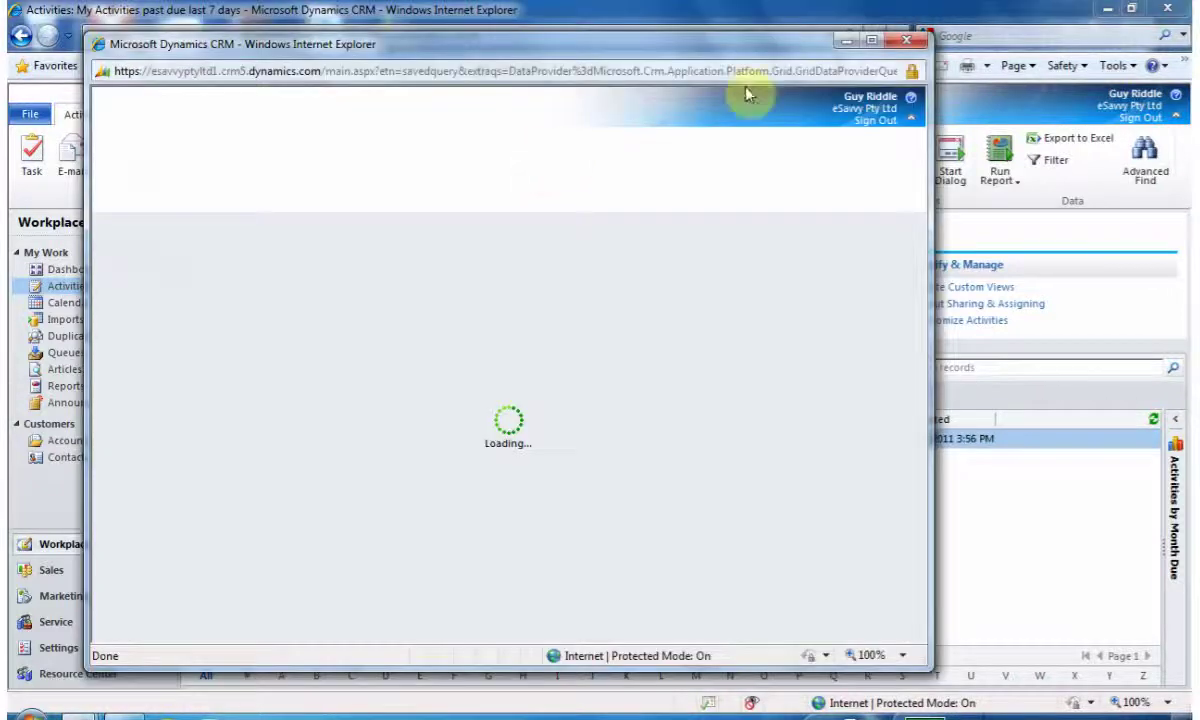
{"action": "left_click", "coordinate": [905, 42]}
Show the open browser page listing the eSavvy website and contact channels for Dynamics CRM learning resources
{"action": "left_click", "coordinate": [585, 70]}
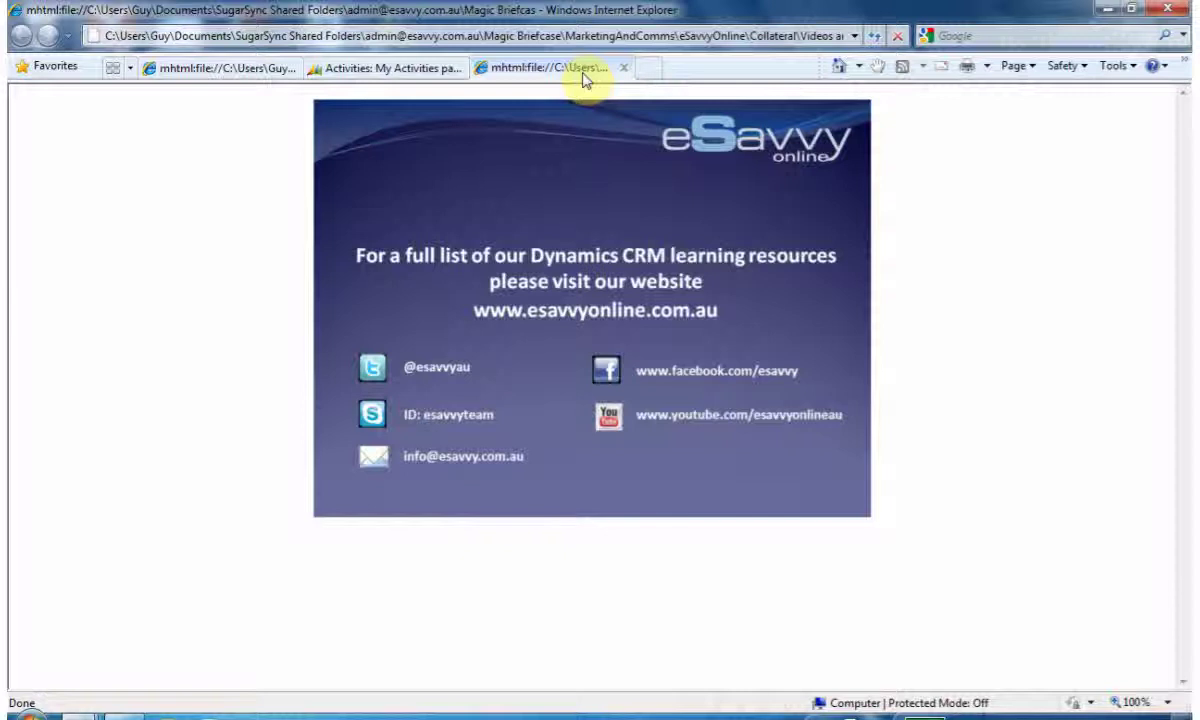